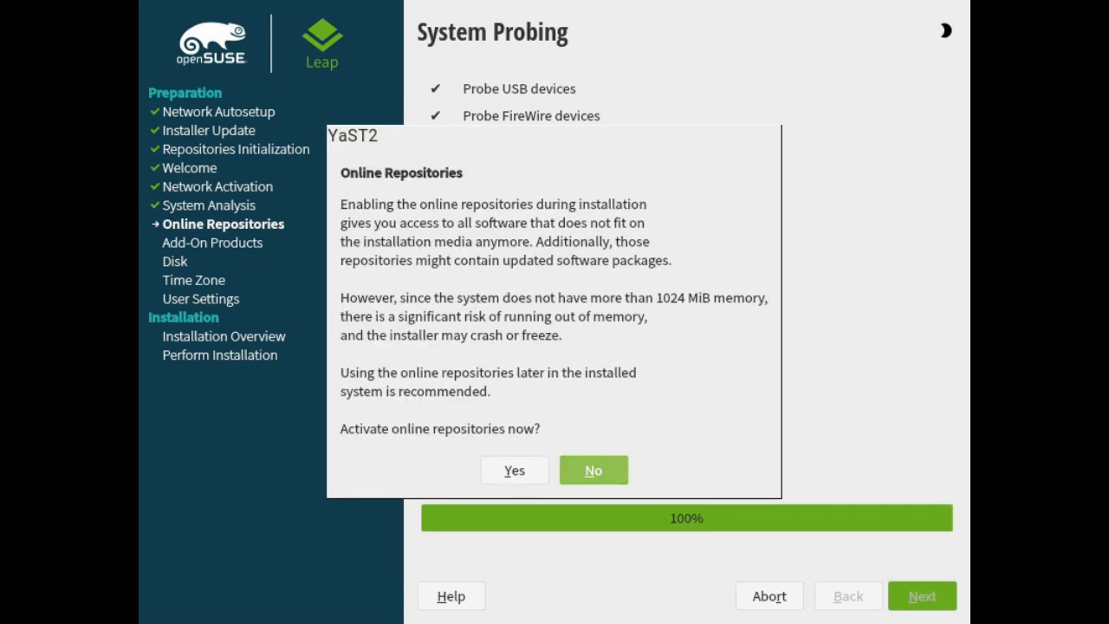
Decline activating the online repositories and choose the Server system role
key("alt+n")
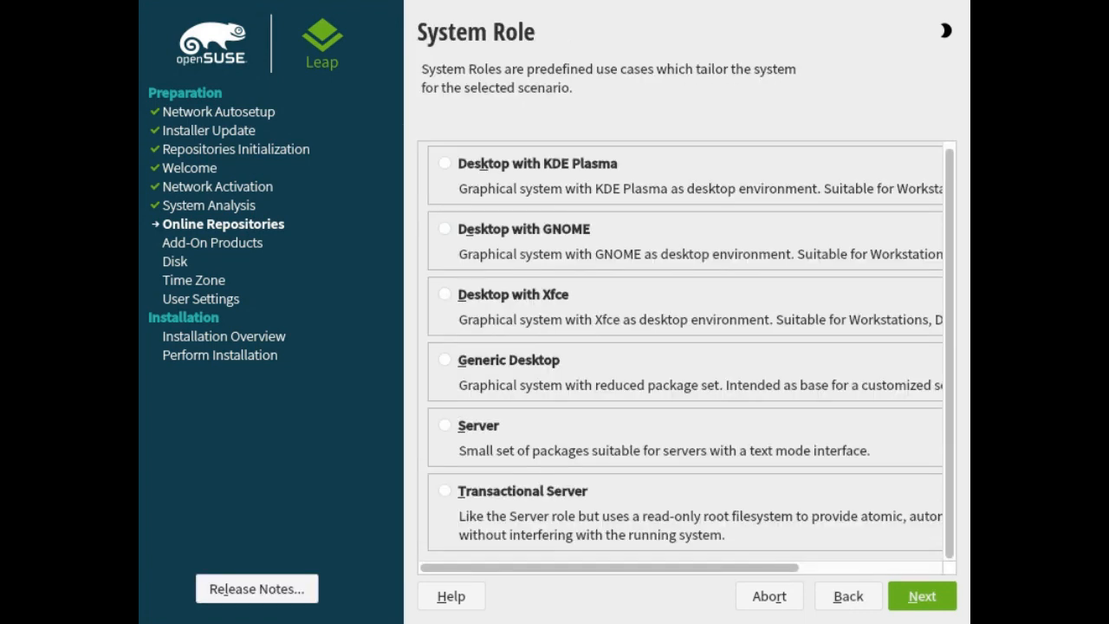
key("alt+s")
key("alt+n")
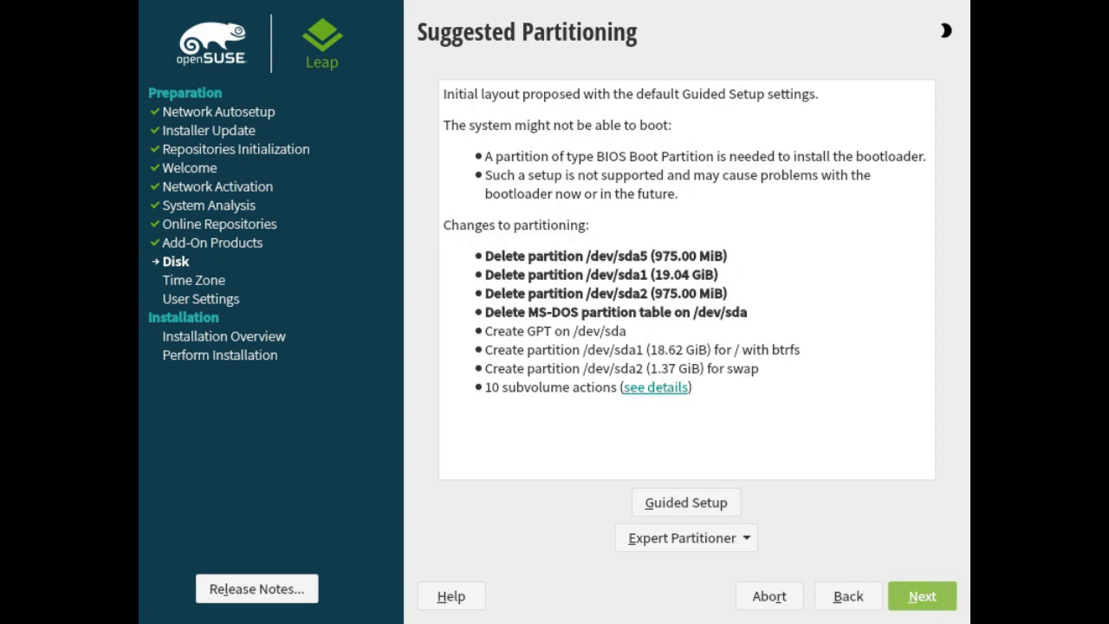
Accept the suggested partitioning and the default Canada / Swift Current time zone
left_click(922, 596)
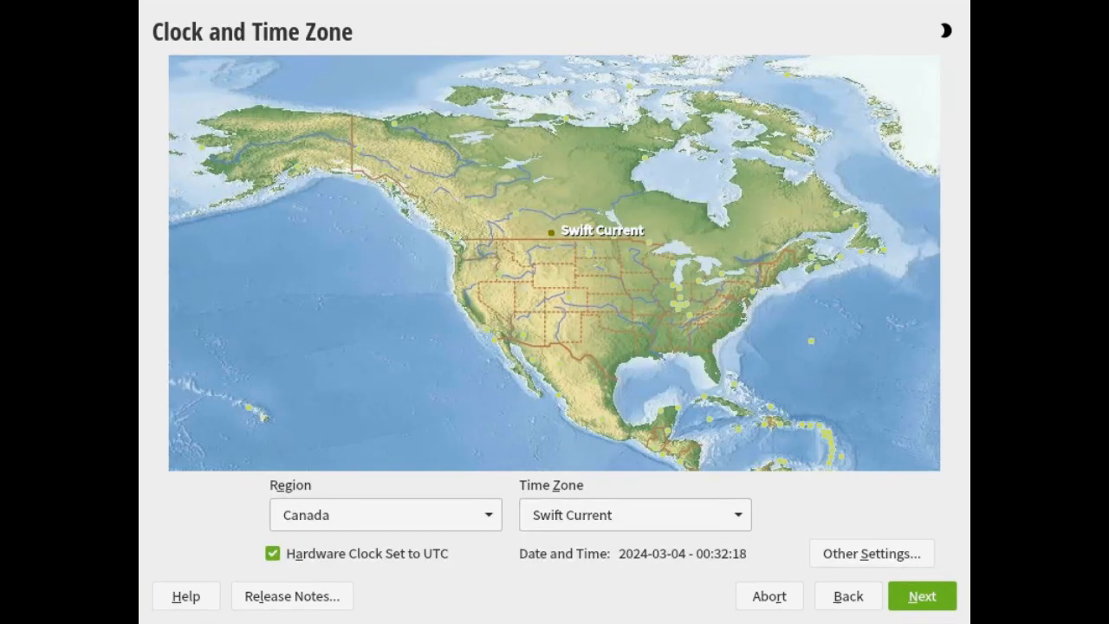
key("alt+n")
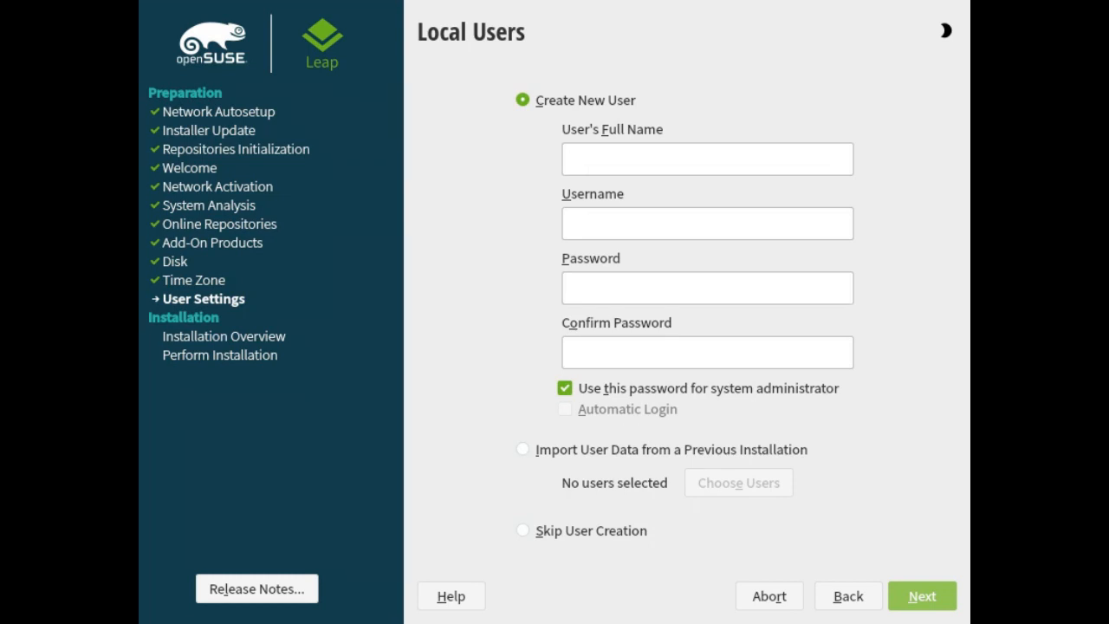
Create a new local user by entering the full name and username
type("edgecomp")
key("Tab")
key("Tab")
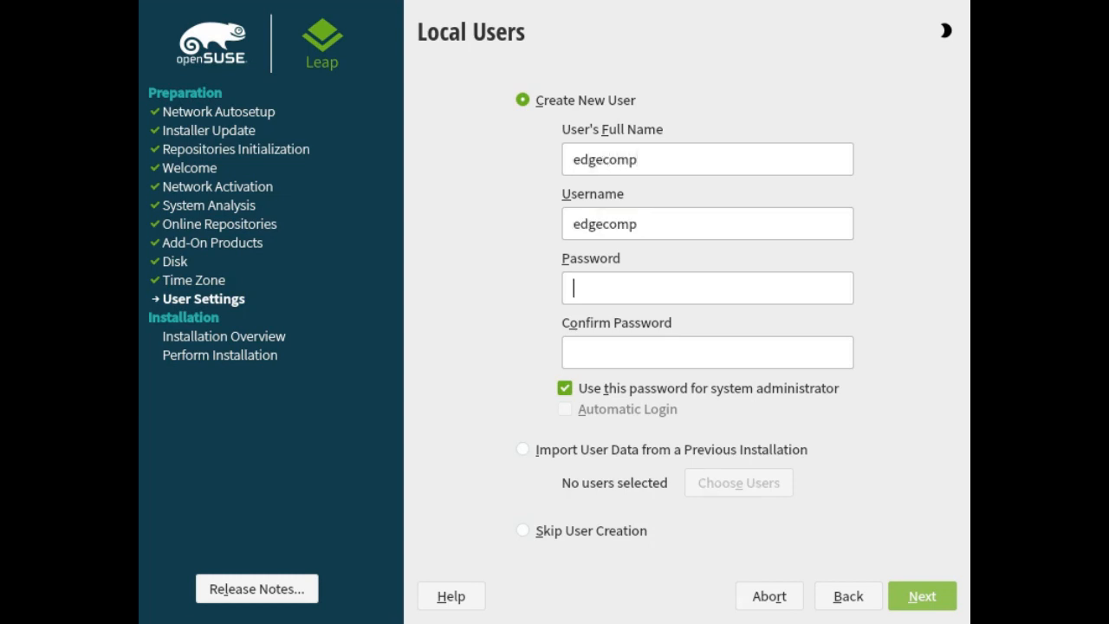
type("edgecomp")
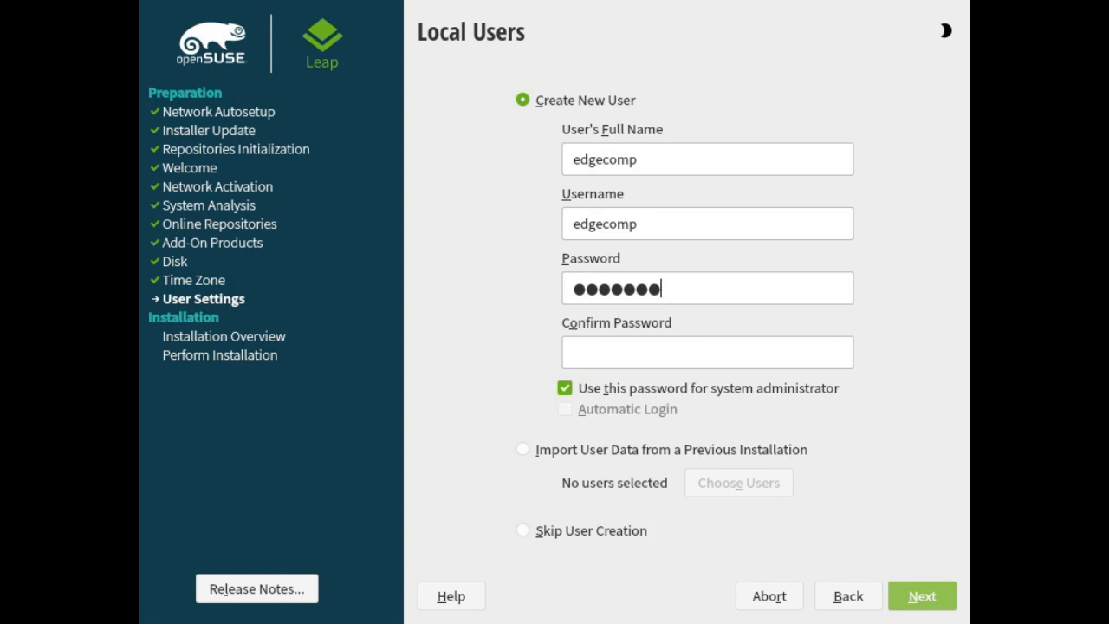
Enter and confirm the new user's password, also used for the system administrator, and continue
key("Tab")
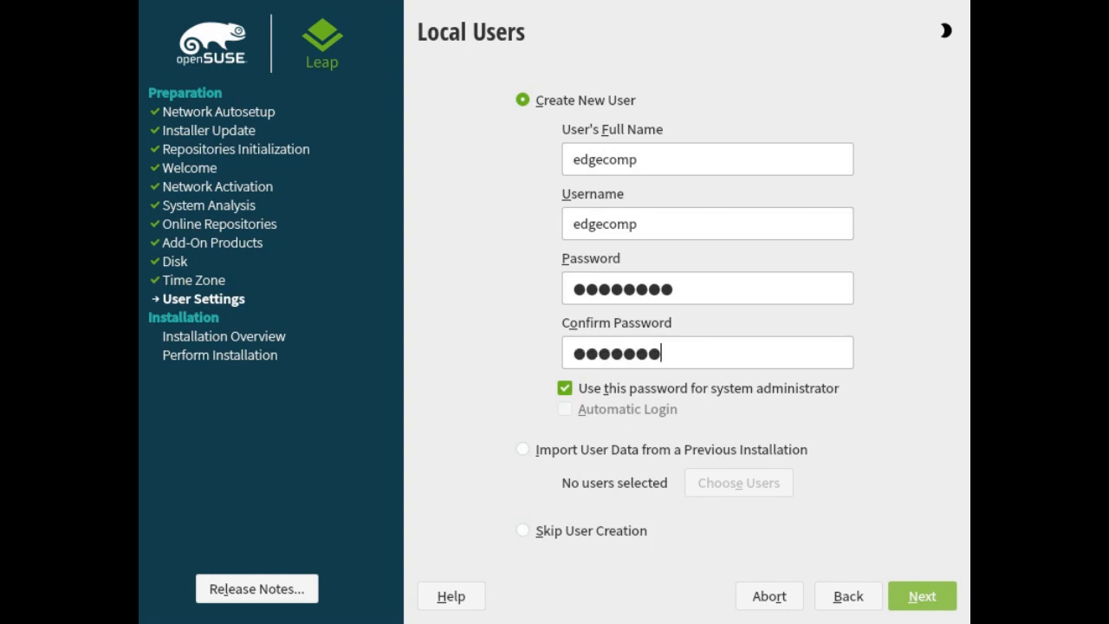
key("Return")
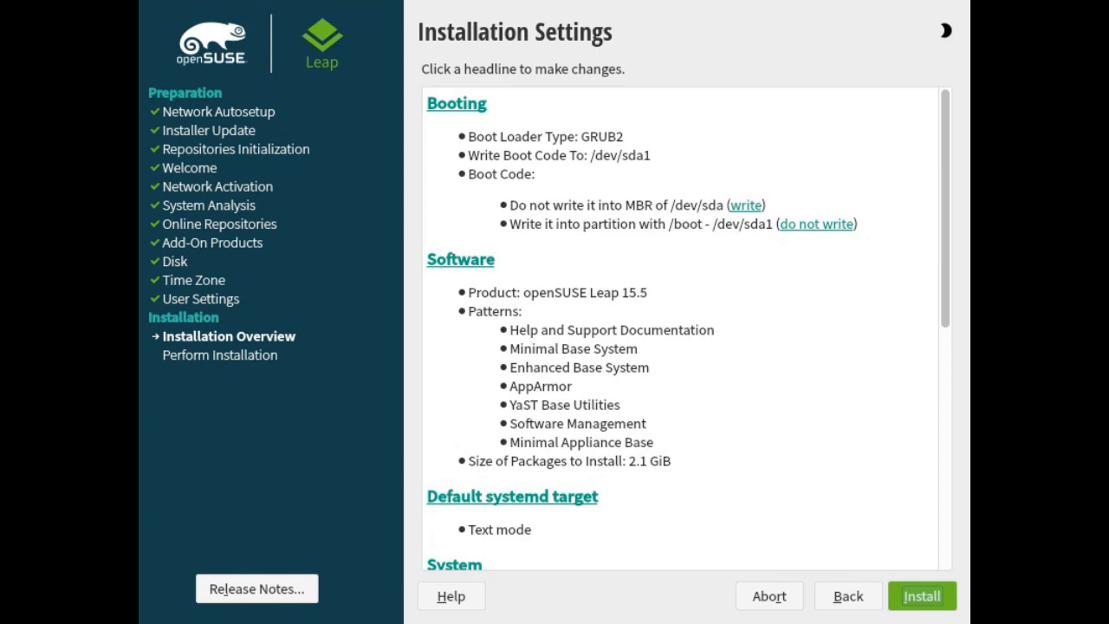
Review the installation settings summary, including booting, software, security and network configuration
scroll(680, 330, "down", 1)
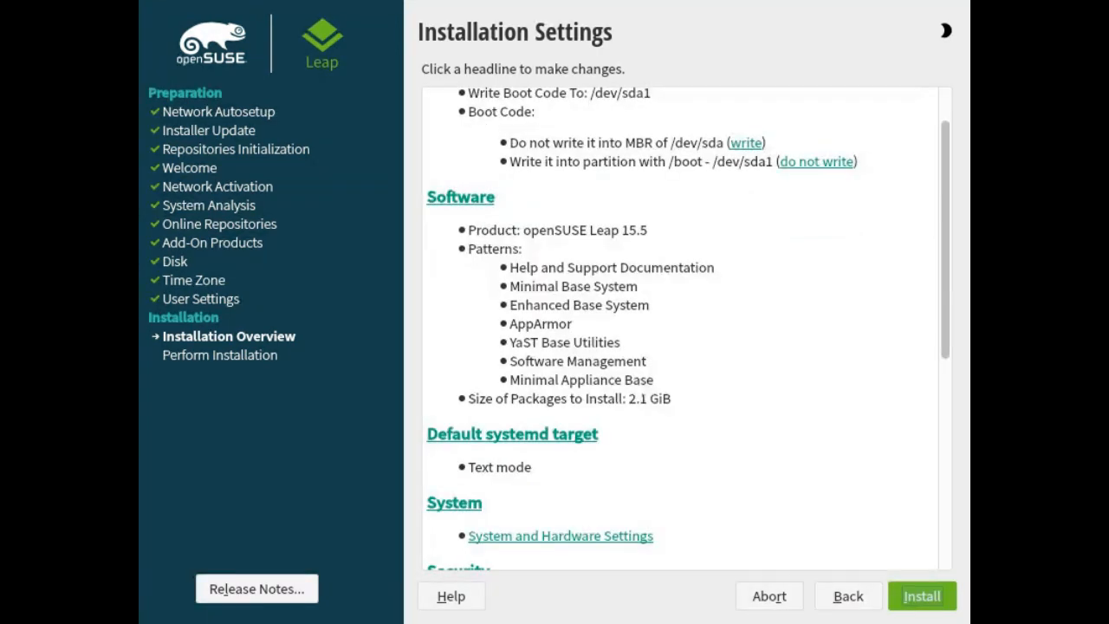
scroll(680, 330, "down", 3)
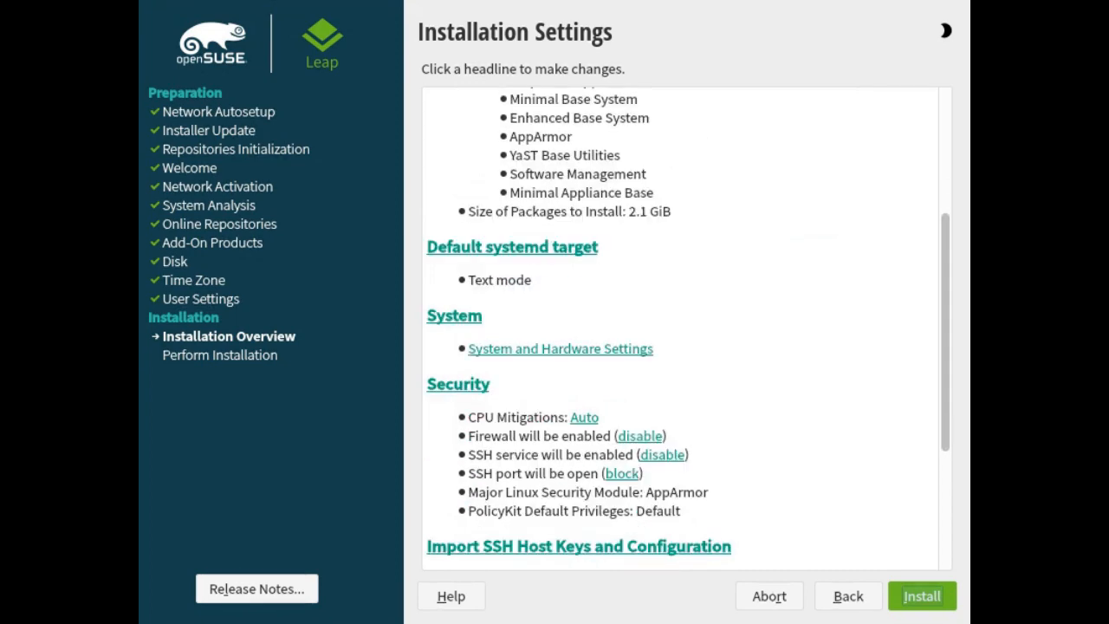
scroll(681, 329, "down", 4)
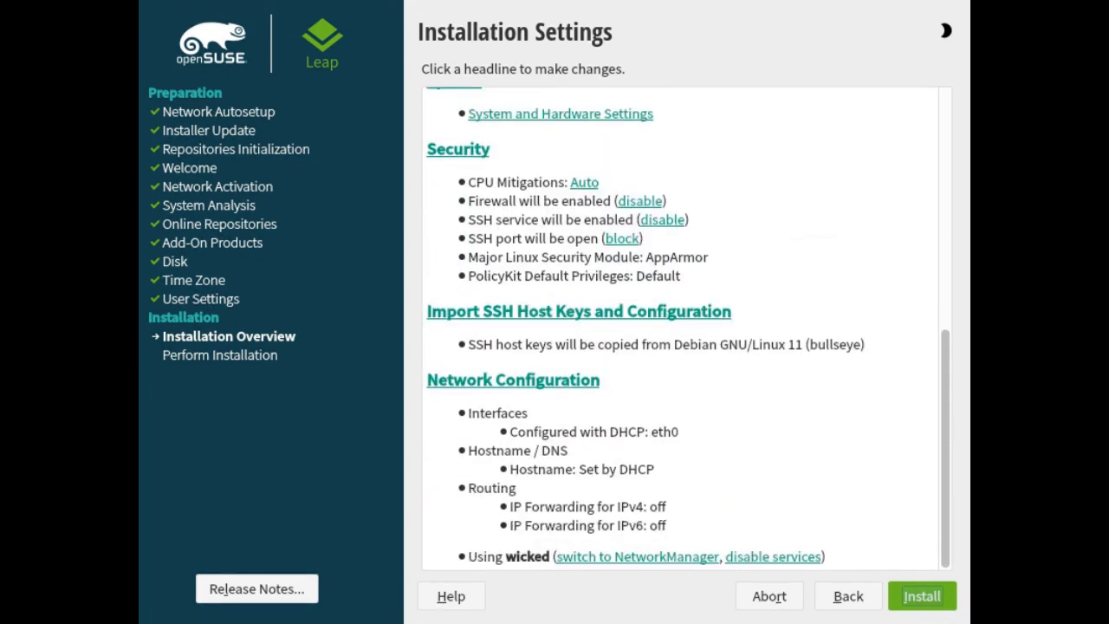
scroll(684, 329, "up", 3)
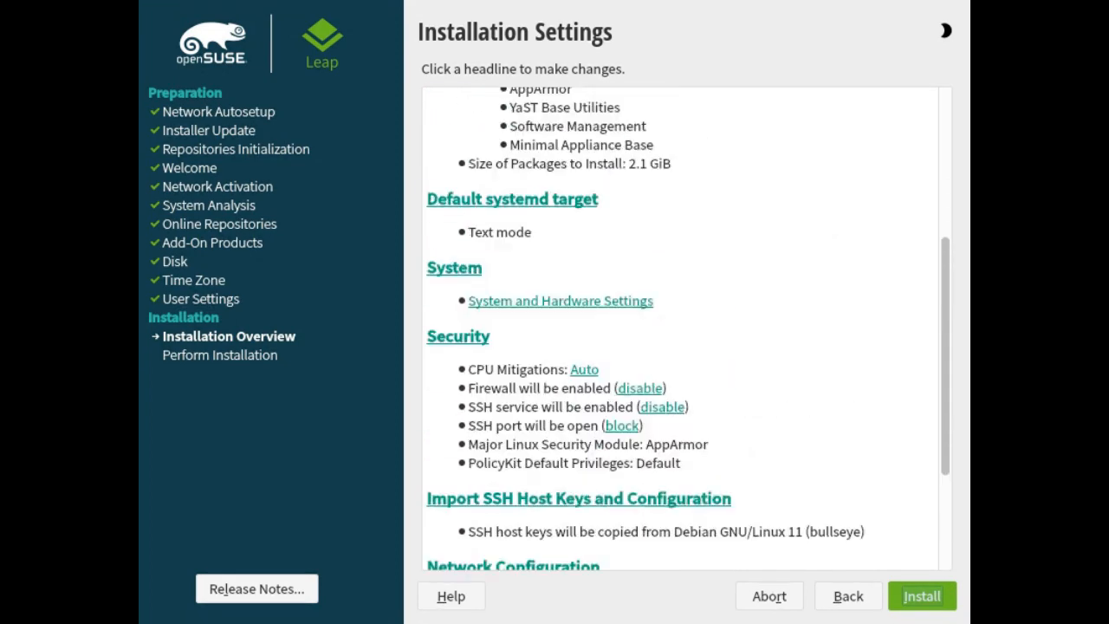
scroll(685, 330, "up", 2)
scroll(684, 330, "up", 1)
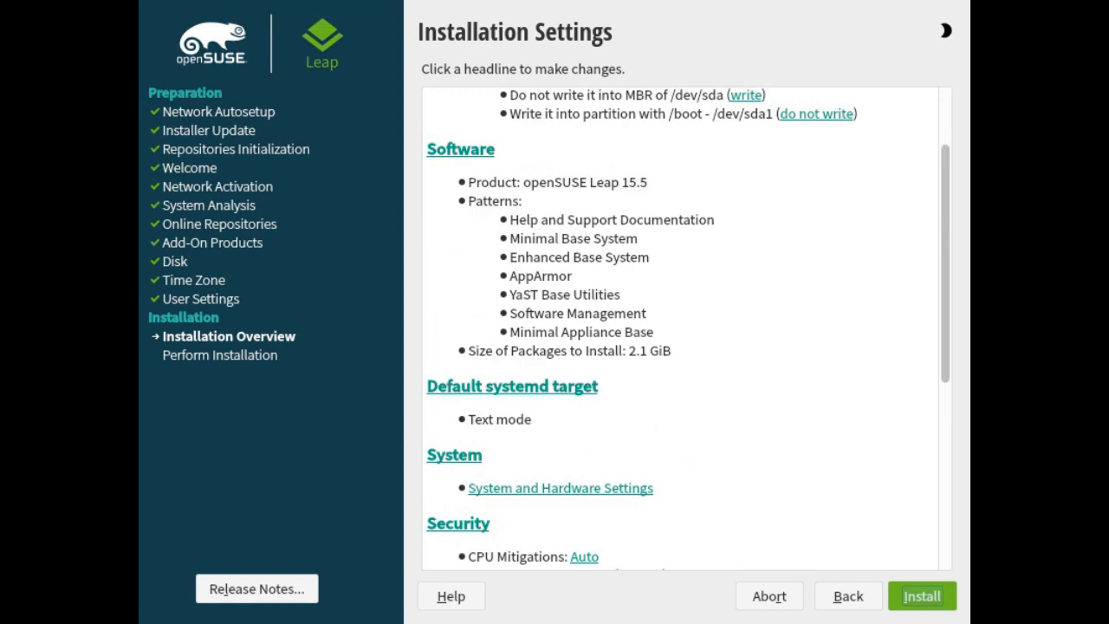
scroll(684, 329, "up", 1)
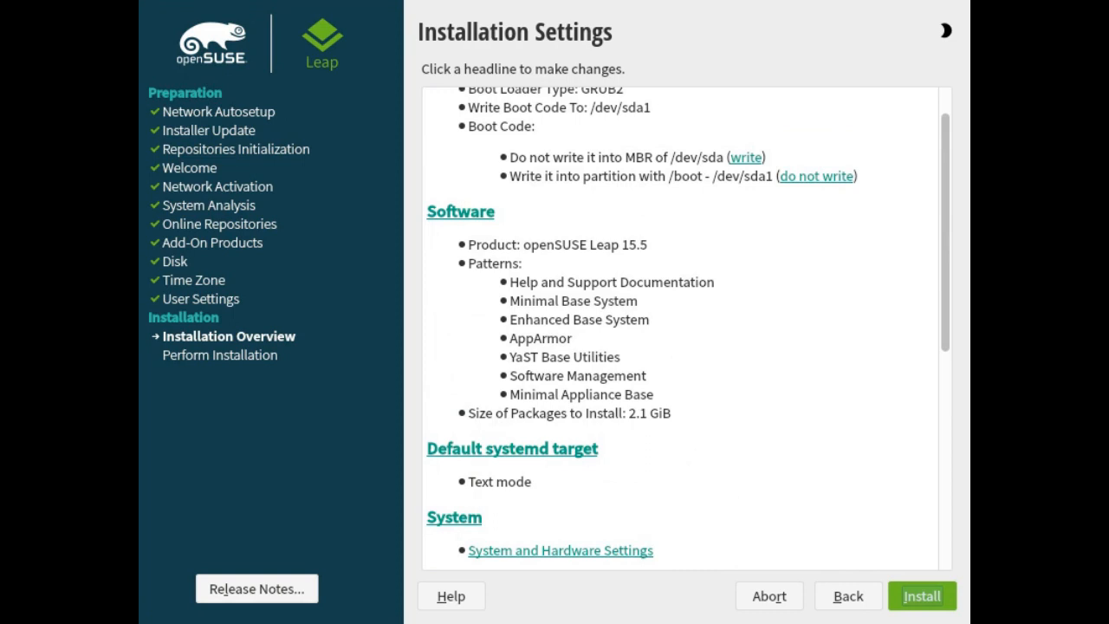
Open the Software section of the installation settings
key("Tab")
key("Tab")
key("Tab")
key("shift+Tab")
key("Return")
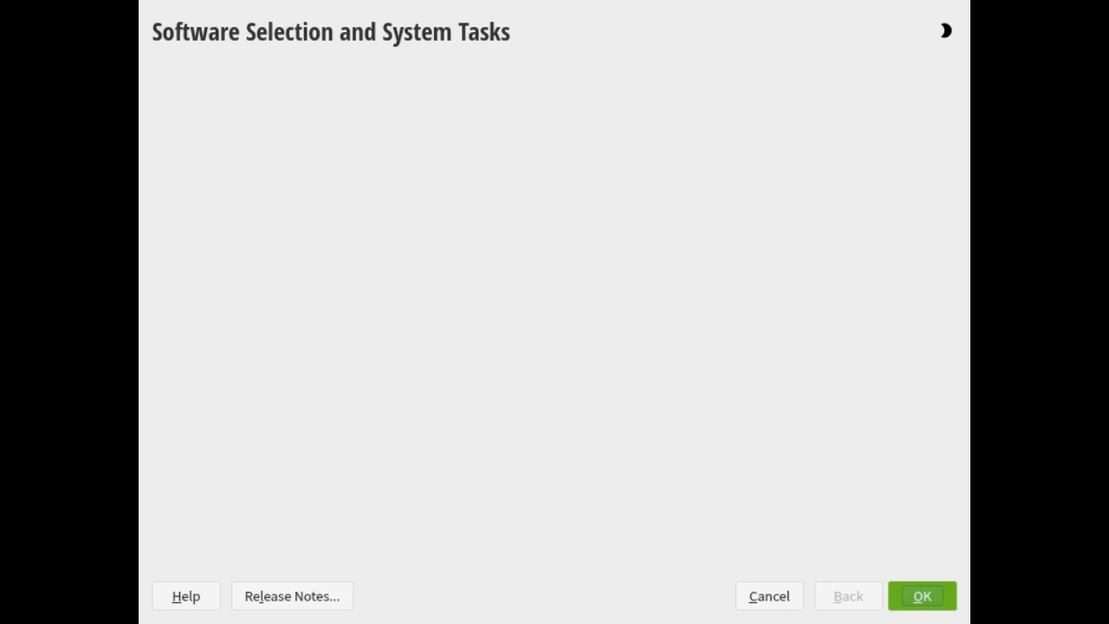
Enable the Web and LAMP Server pattern in the software selection list
scroll(300, 303, "down", 2)
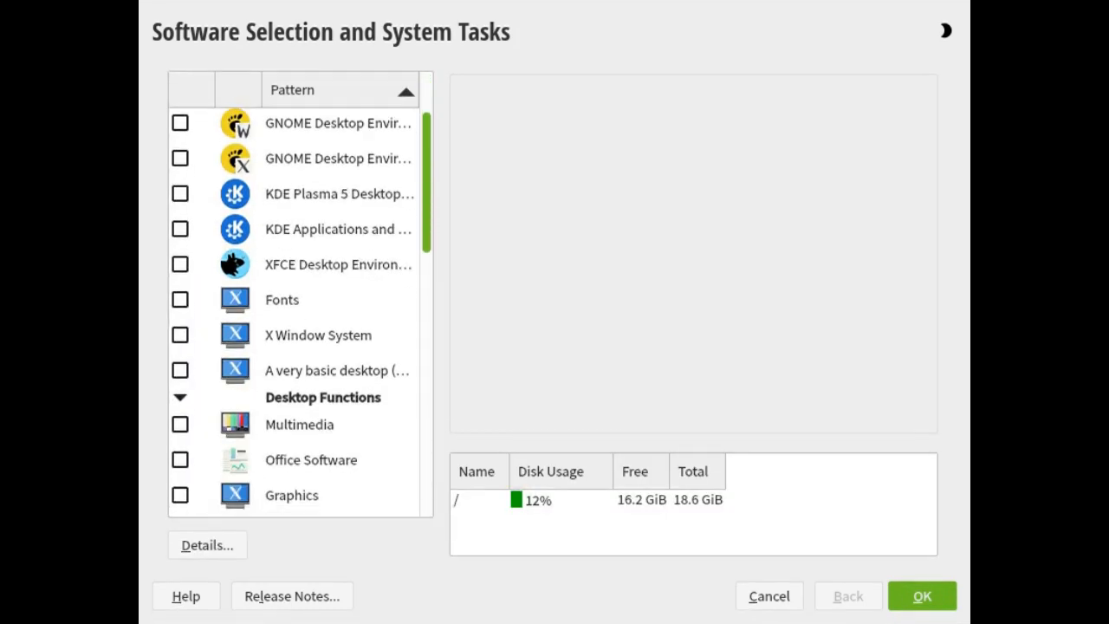
scroll(299, 304, "down", 6)
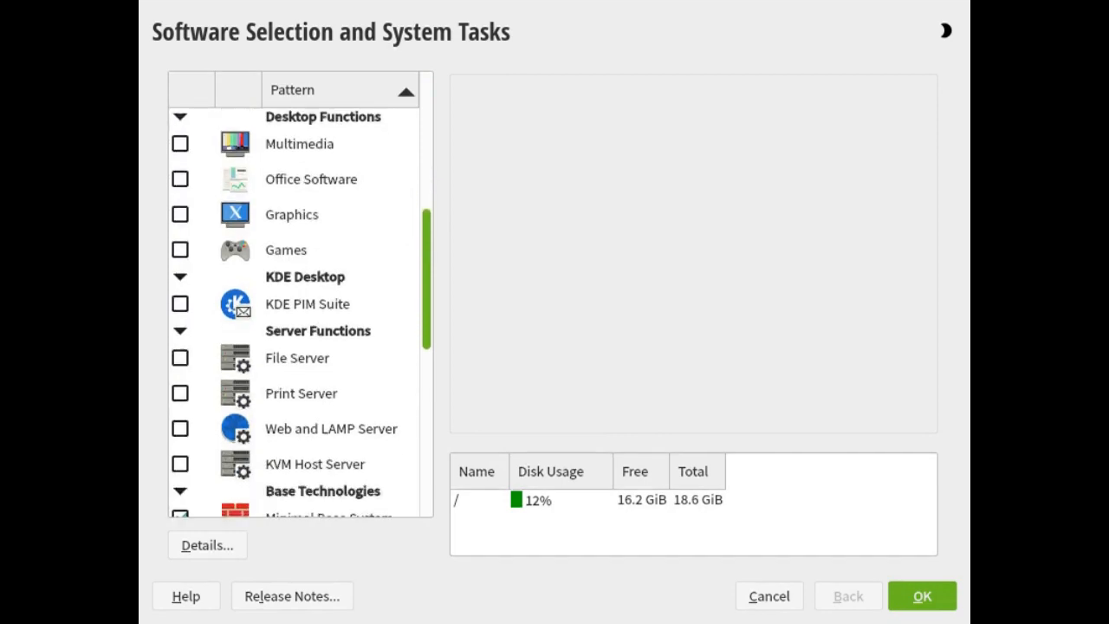
scroll(299, 303, "down", 5)
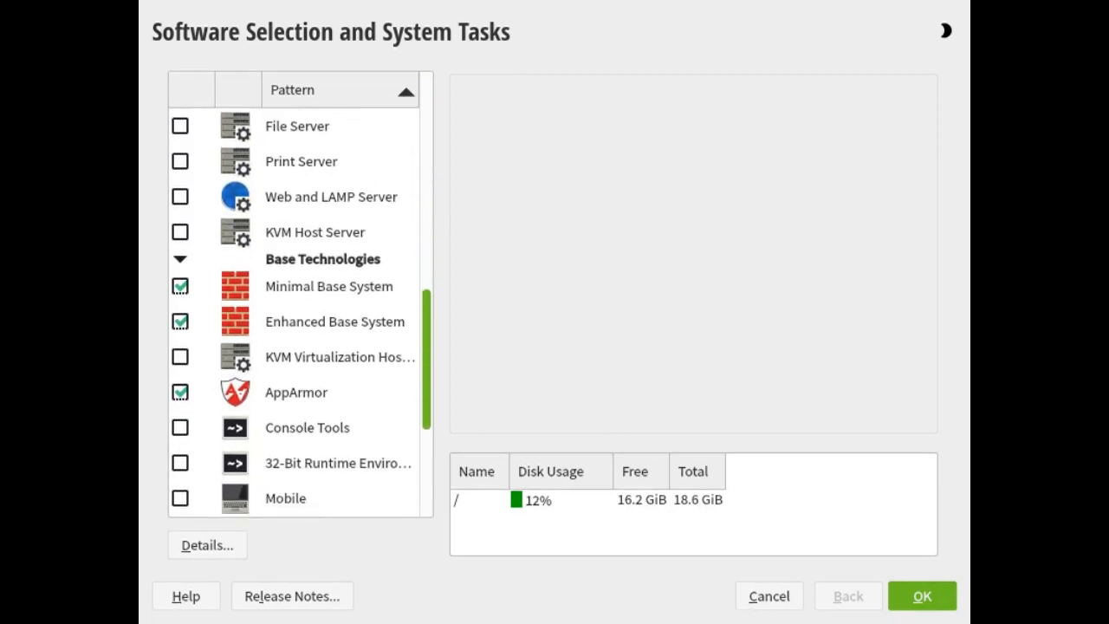
scroll(300, 303, "down", 5)
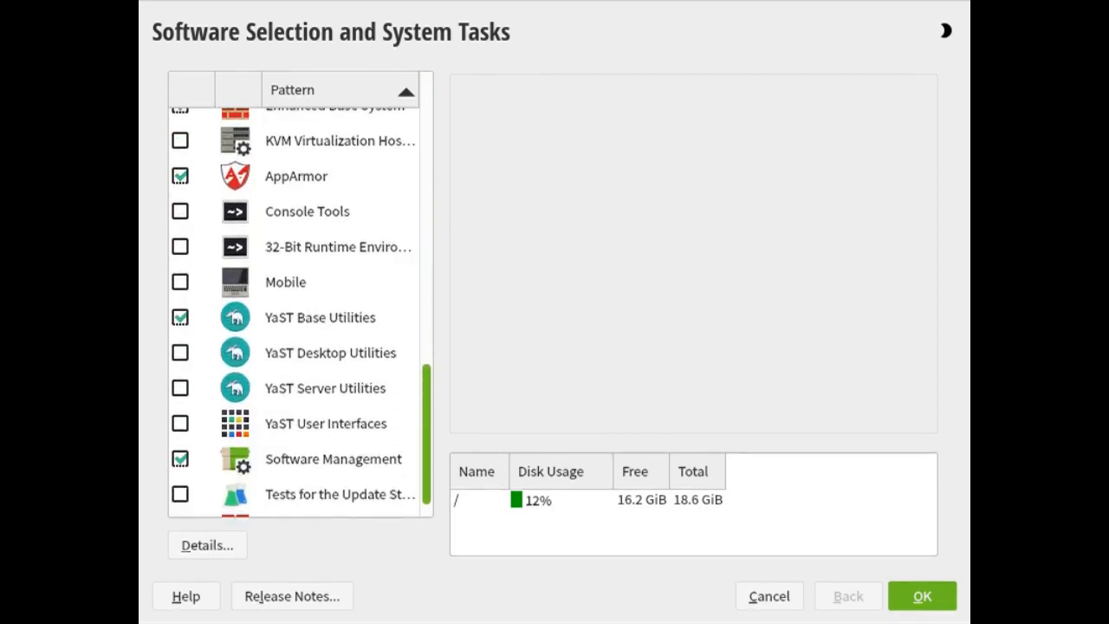
scroll(300, 312, "down", 1)
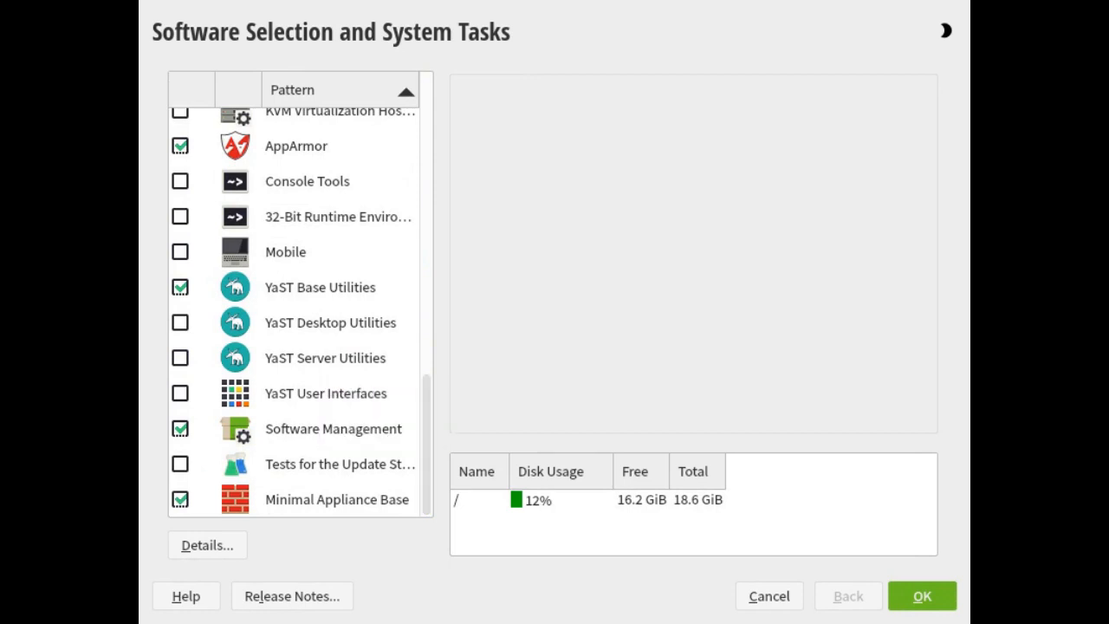
scroll(295, 312, "up", 4)
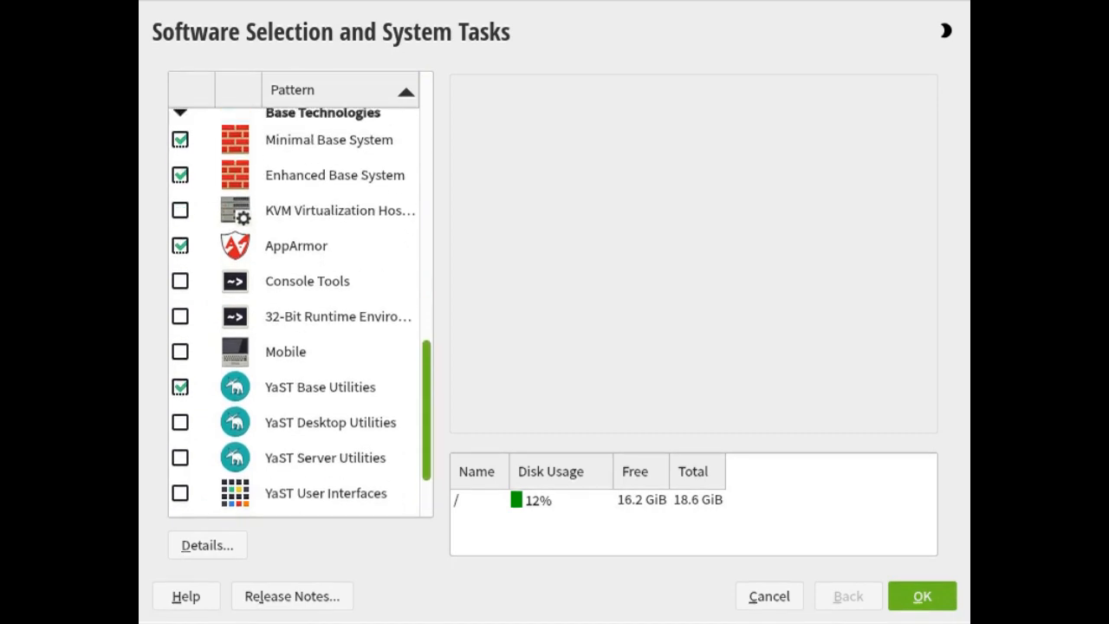
scroll(294, 312, "up", 3)
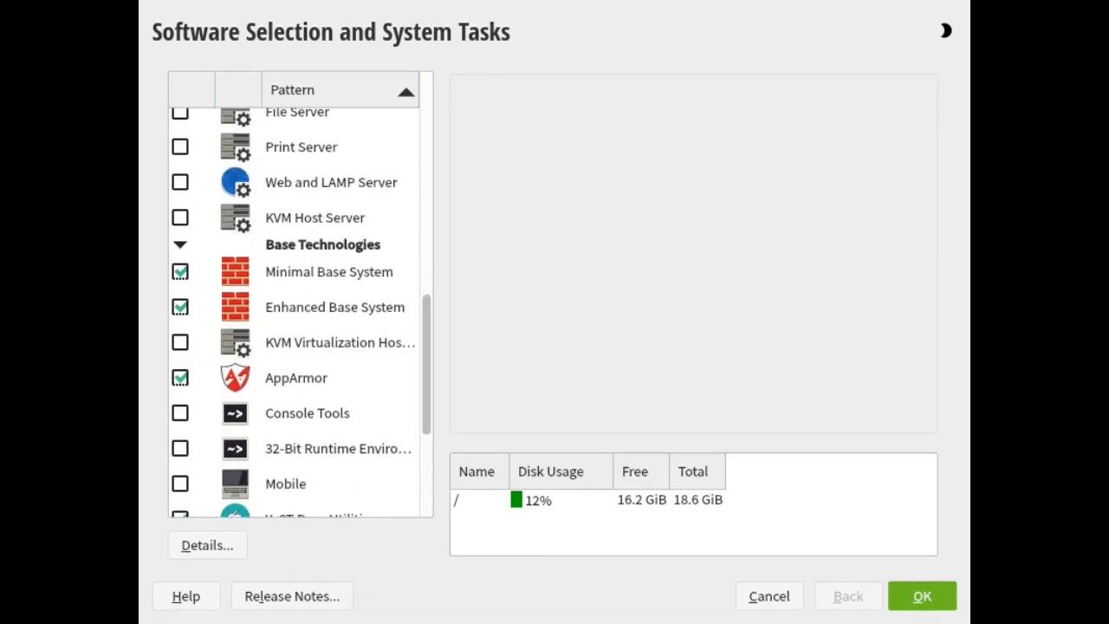
left_click(179, 182)
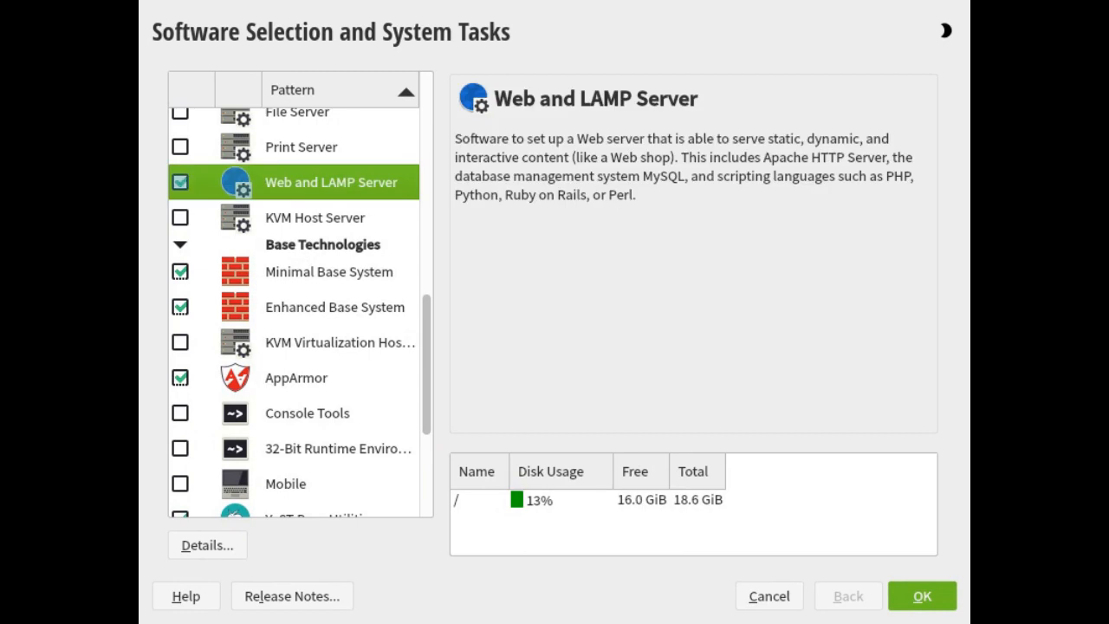
Review the selected patterns and confirm the software selection
scroll(295, 312, "up", 4)
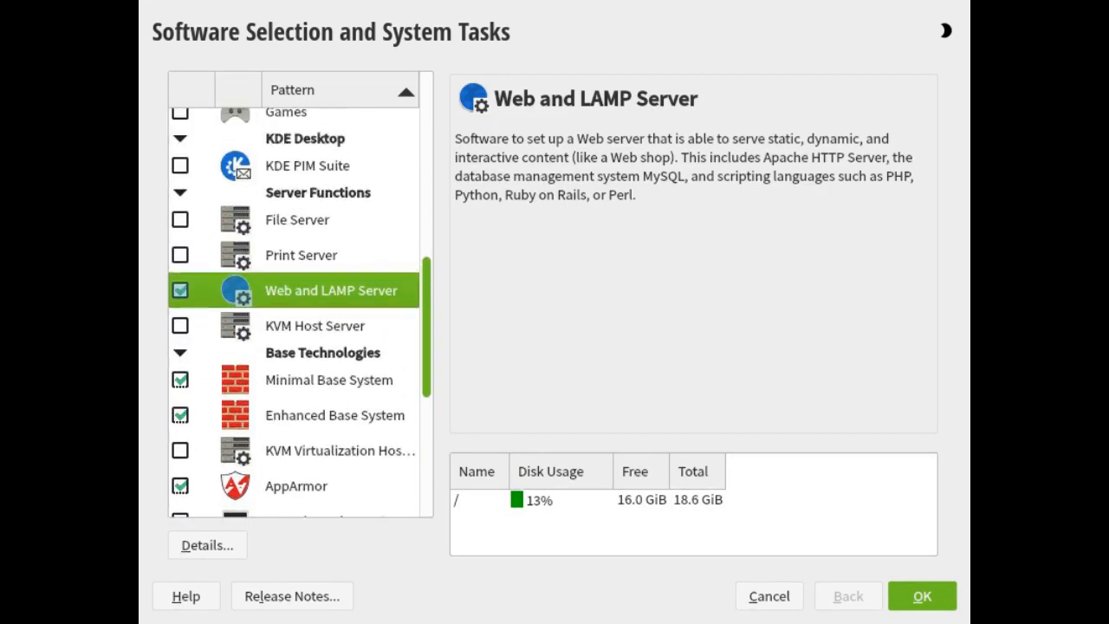
scroll(295, 311, "up", 9)
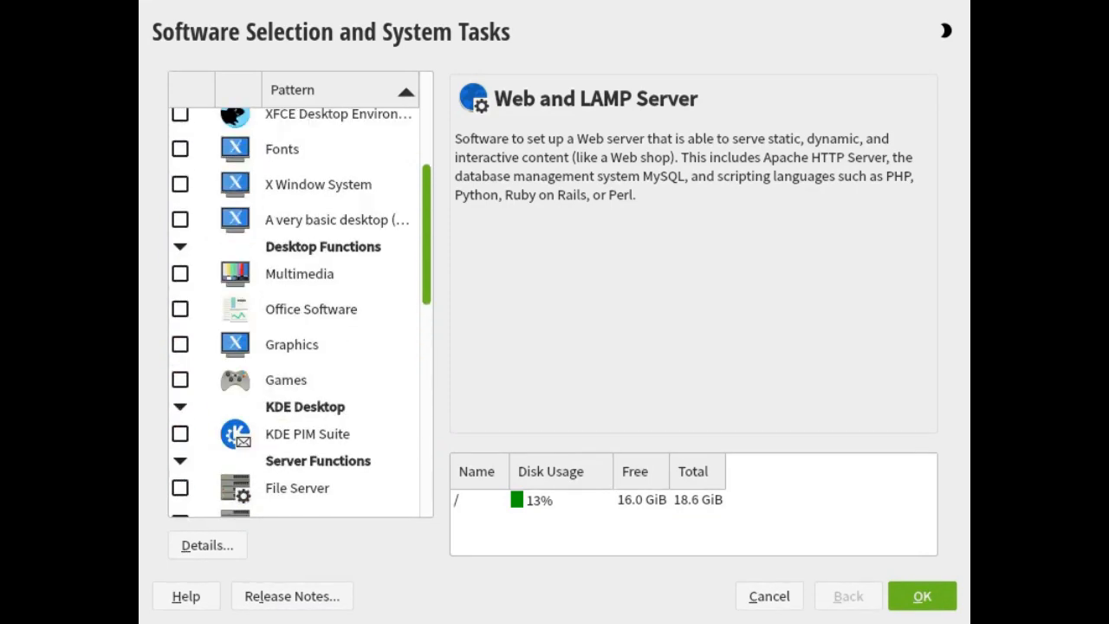
scroll(294, 312, "up", 5)
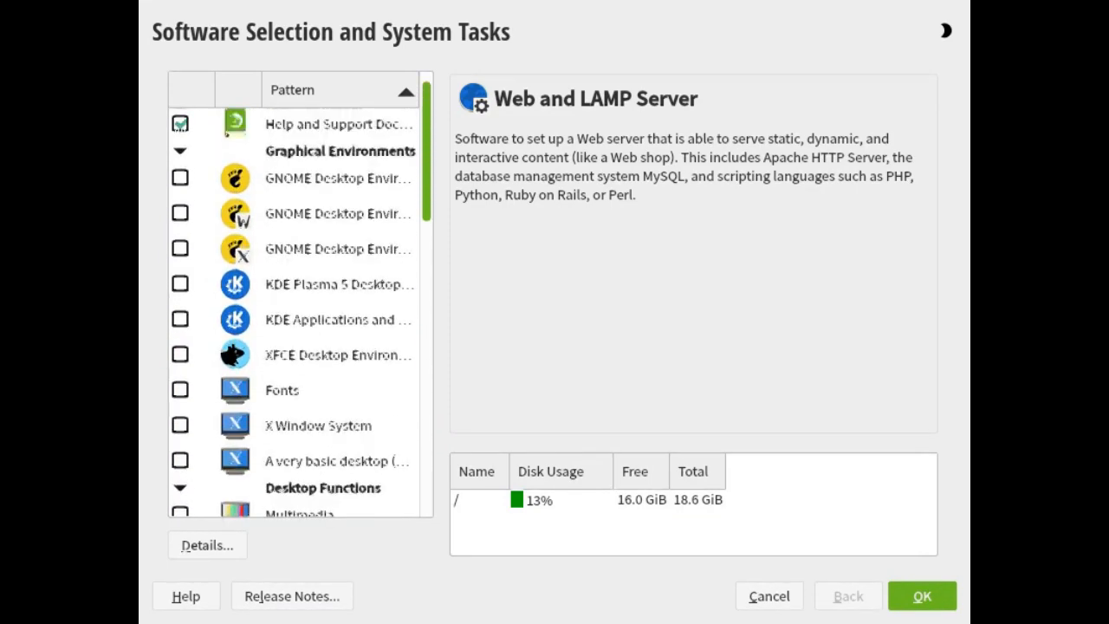
scroll(295, 312, "down", 20)
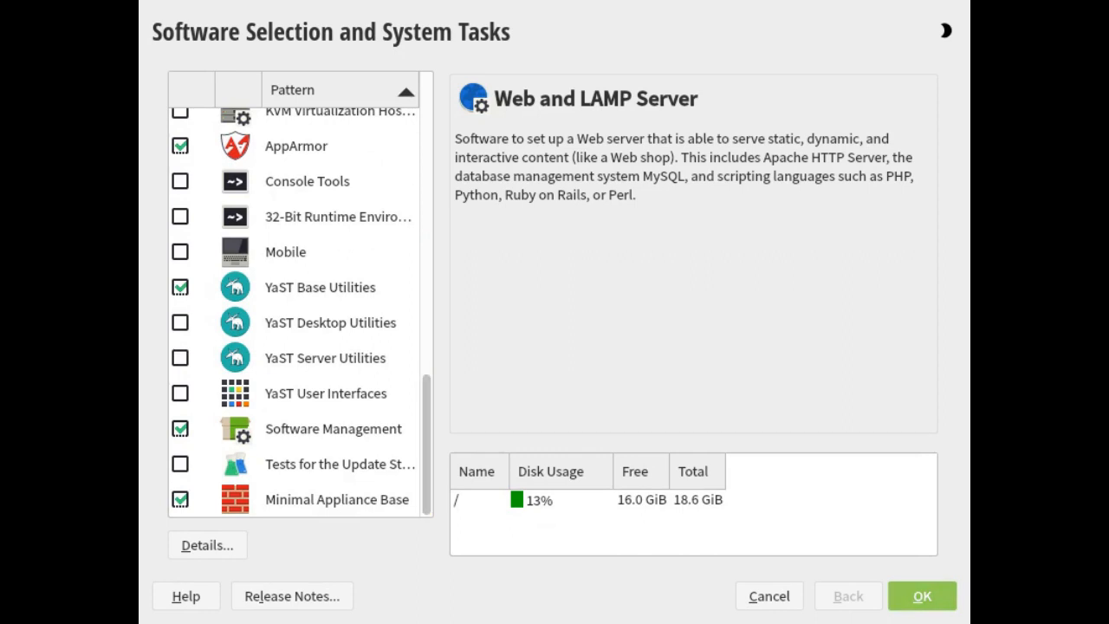
key("Return")
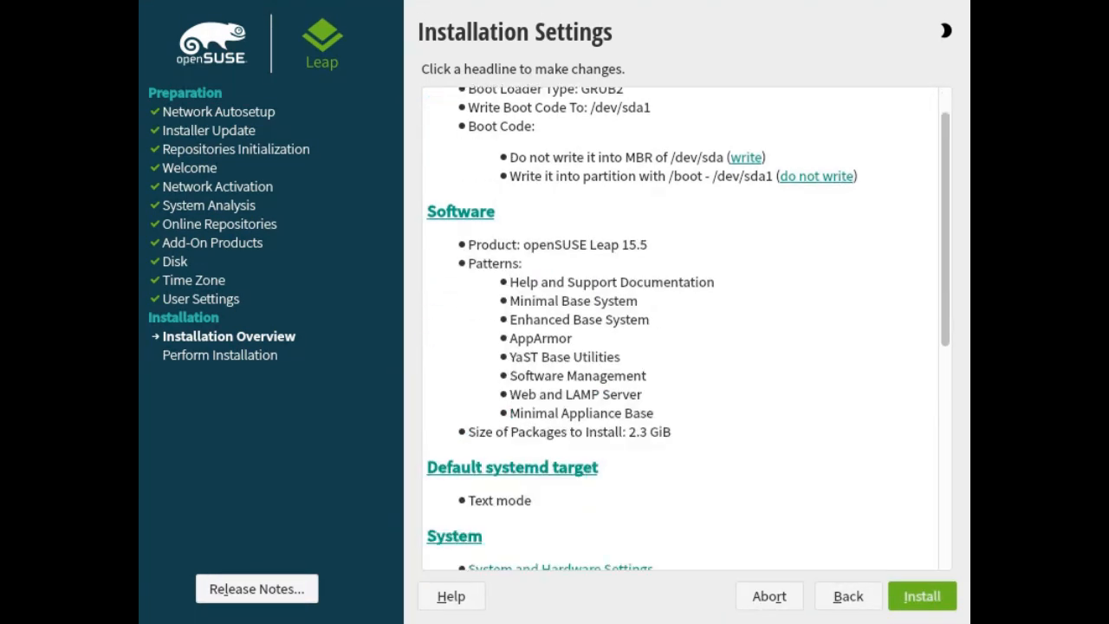
Start the installation and confirm it
key("alt+i")
key("Return")
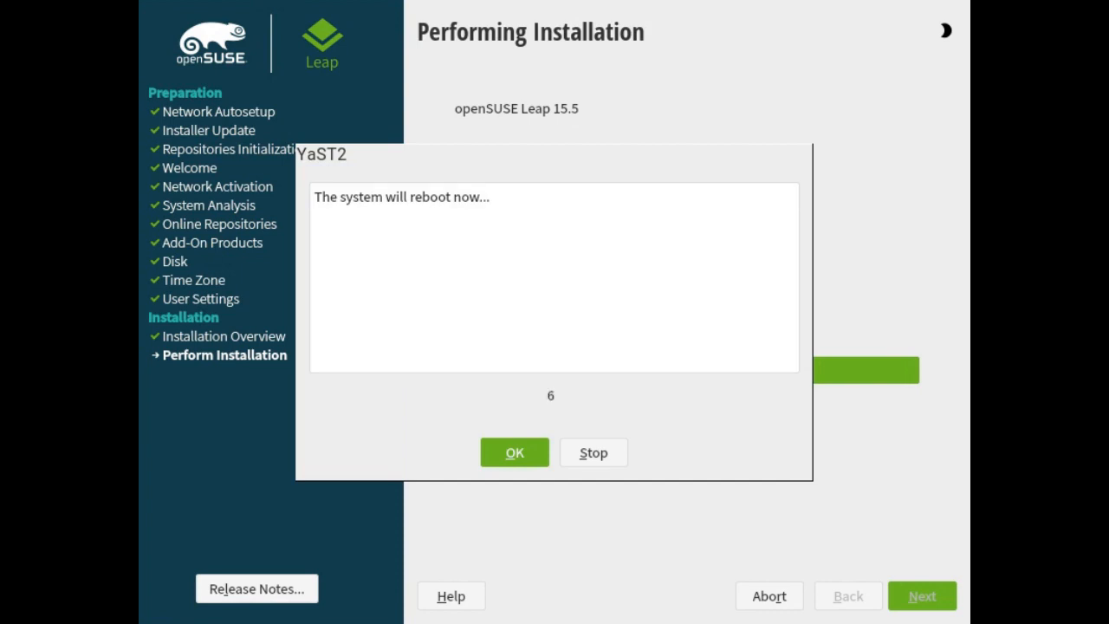
Reboot the system after installation and boot from the hard disk
left_click(515, 452)
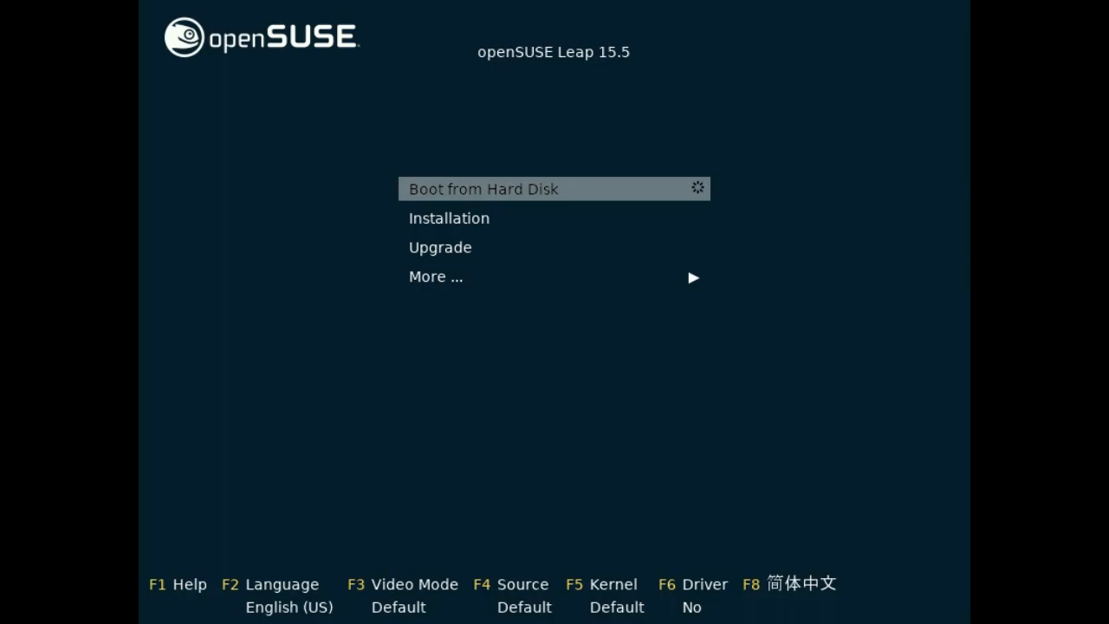
key("Return")
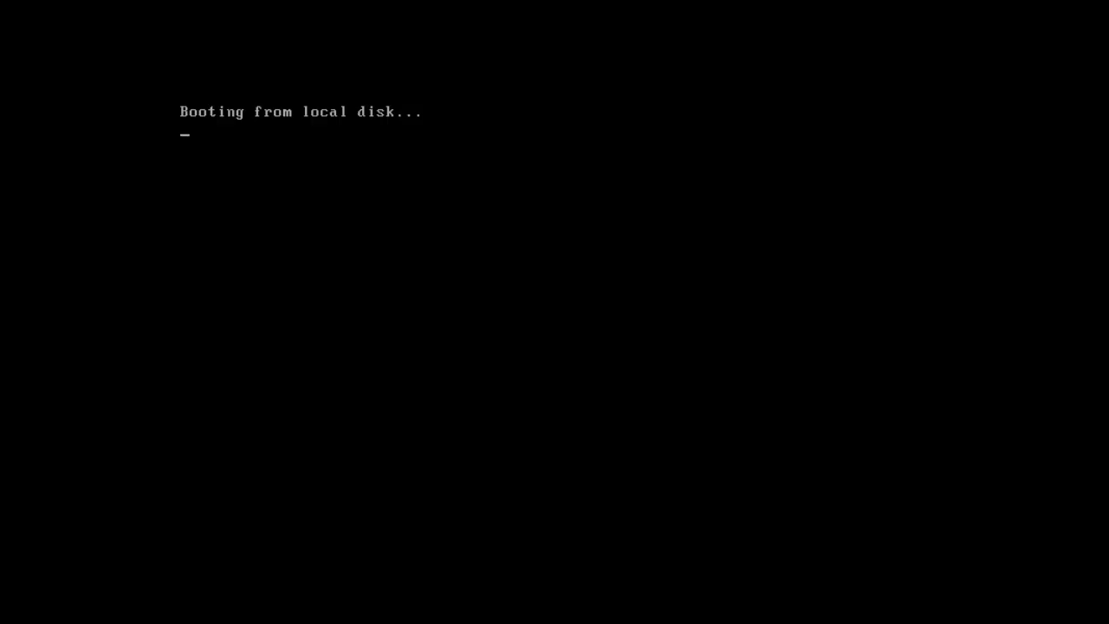